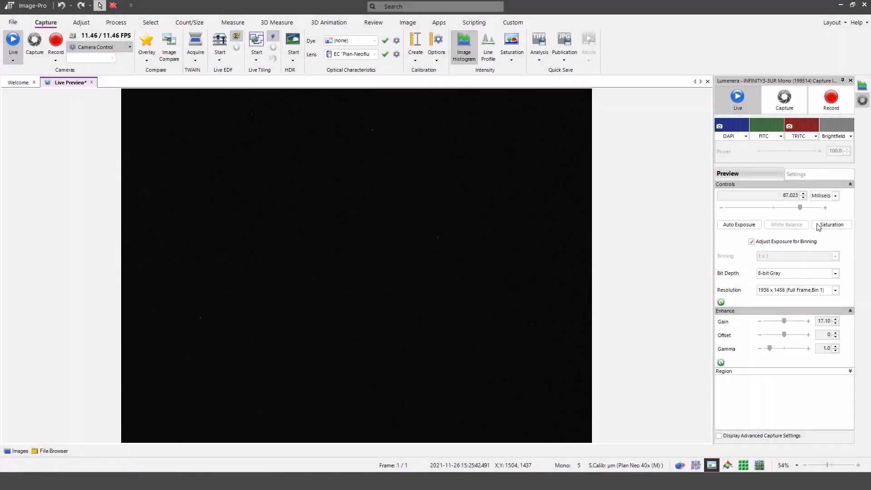
Step: Check the licence status of the installed Image-Pro modules, including 2D Real Time Deconvolution, and close the program information
{"action": "left_click", "coordinate": [856, 23]}
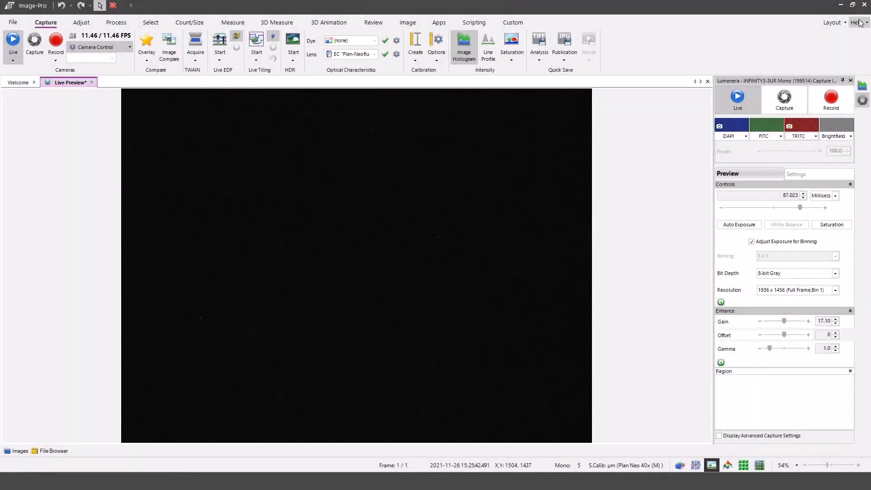
{"action": "left_click", "coordinate": [832, 165]}
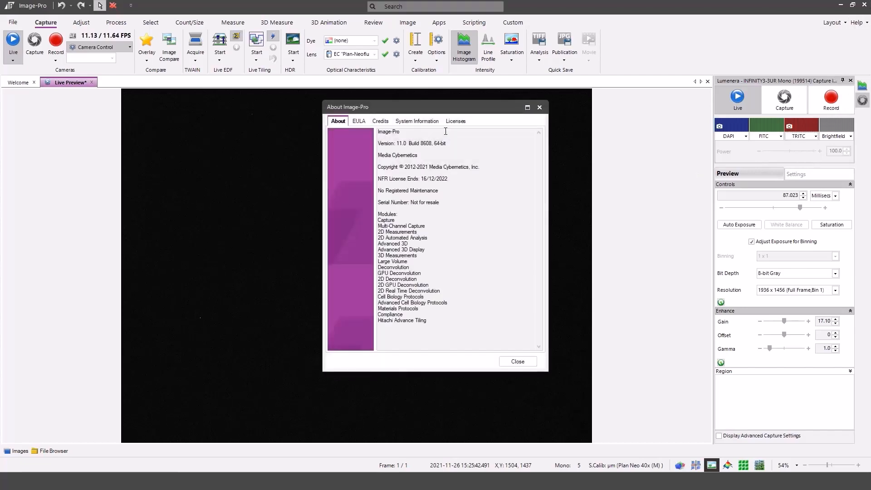
{"action": "left_click", "coordinate": [455, 121]}
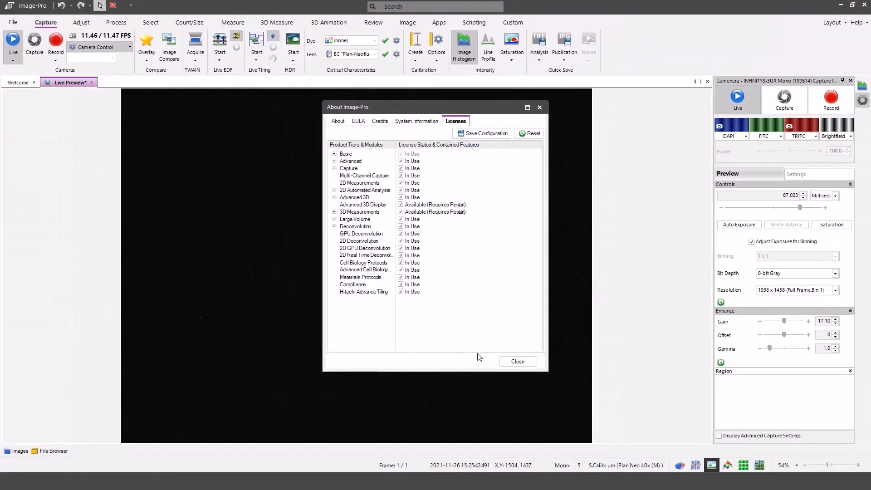
{"action": "left_click", "coordinate": [517, 361]}
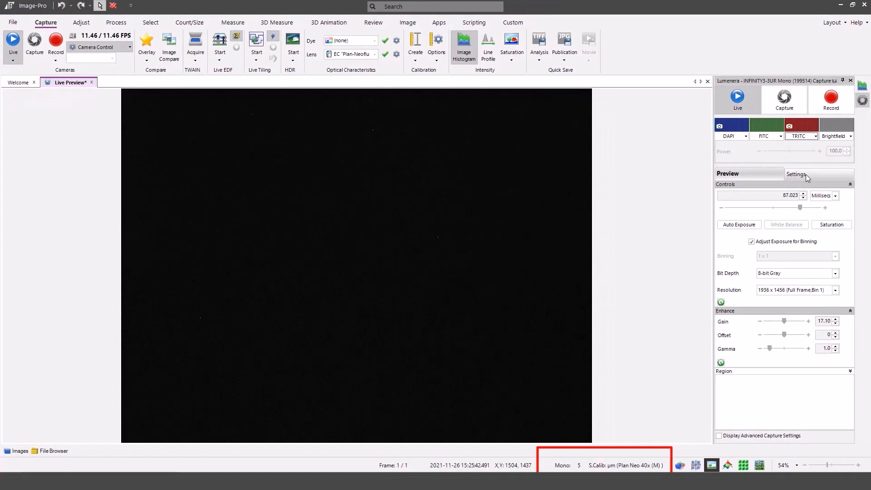
Step: Review the Real-Time Deconvolution options in the camera's capture settings, and return to the preview controls
{"action": "left_click", "coordinate": [806, 174]}
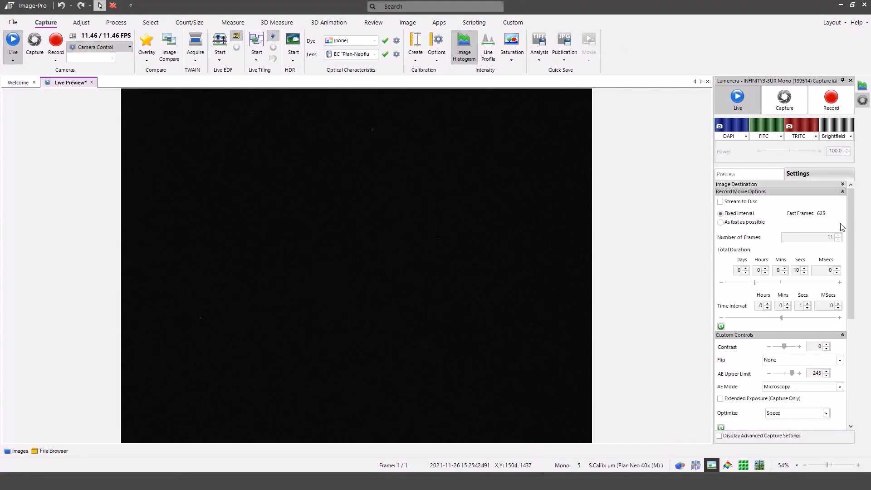
{"action": "scroll", "coordinate": [845, 240], "scroll_direction": "down", "scroll_amount": 5}
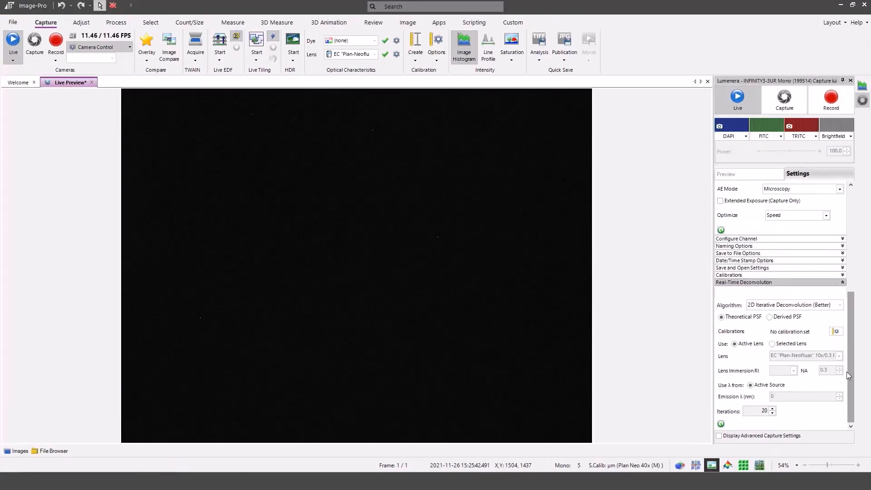
{"action": "left_click_drag", "start_coordinate": [852, 352], "coordinate": [857, 245]}
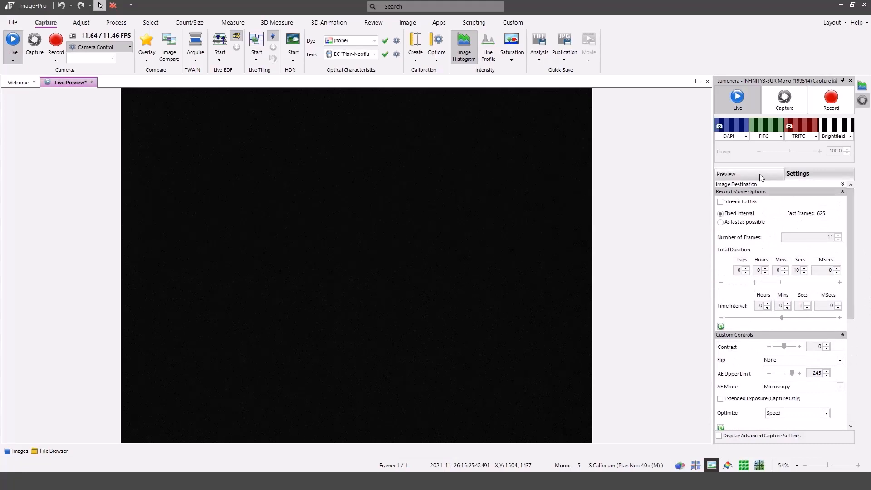
{"action": "left_click", "coordinate": [727, 174]}
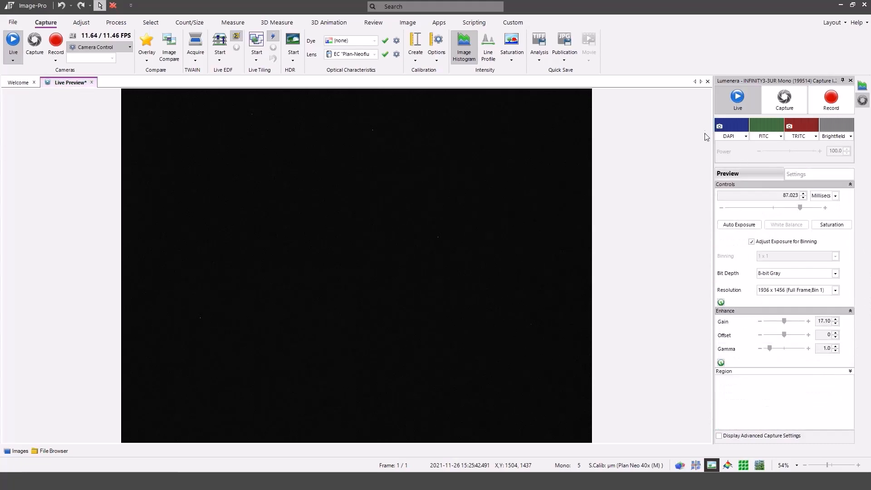
Step: Set the live exposure to 60.773 ms for DAPI and 107.023 ms for TRITC, and switch off the TRITC illumination
{"action": "left_click", "coordinate": [736, 127]}
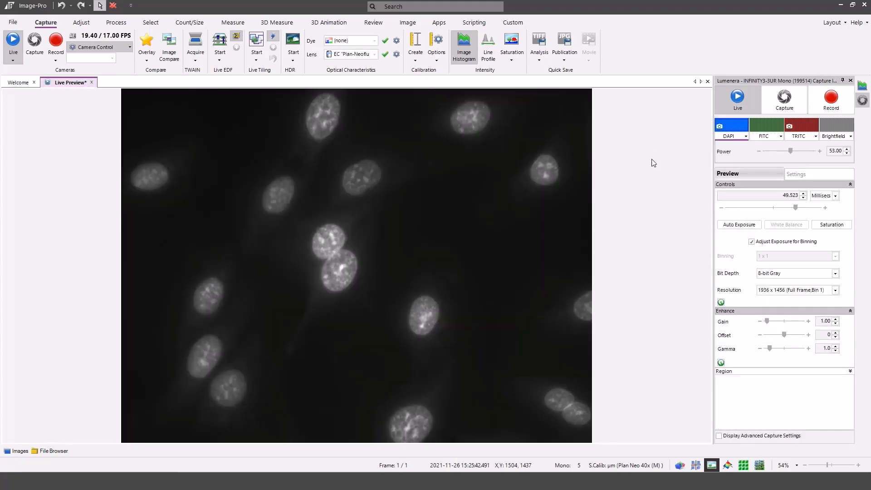
{"action": "left_click_drag", "start_coordinate": [796, 209], "coordinate": [798, 208]}
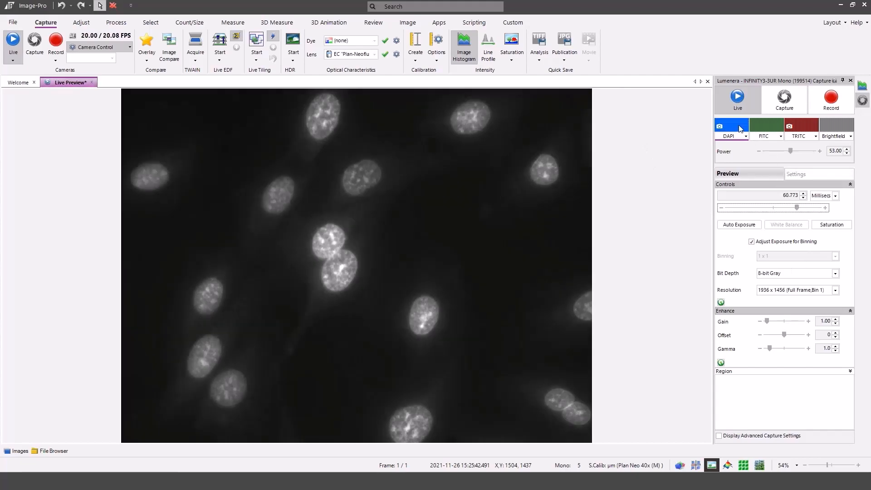
{"action": "left_click", "coordinate": [804, 127]}
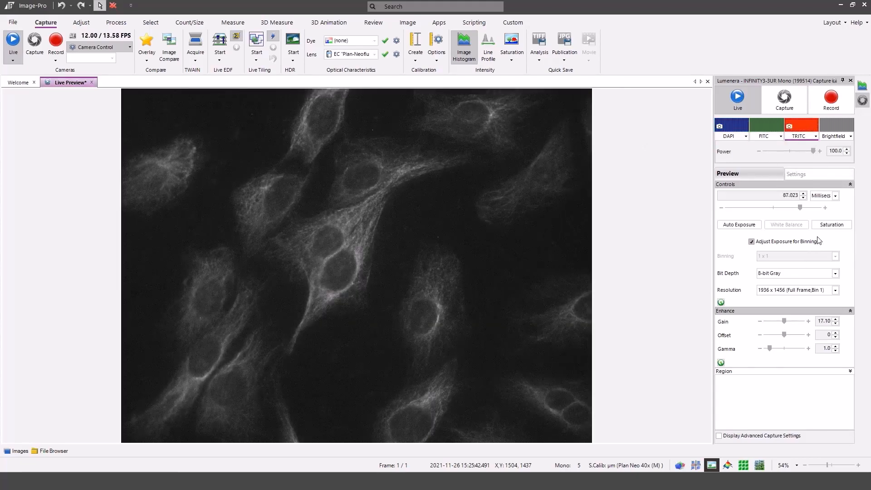
{"action": "left_click_drag", "start_coordinate": [800, 209], "coordinate": [802, 209]}
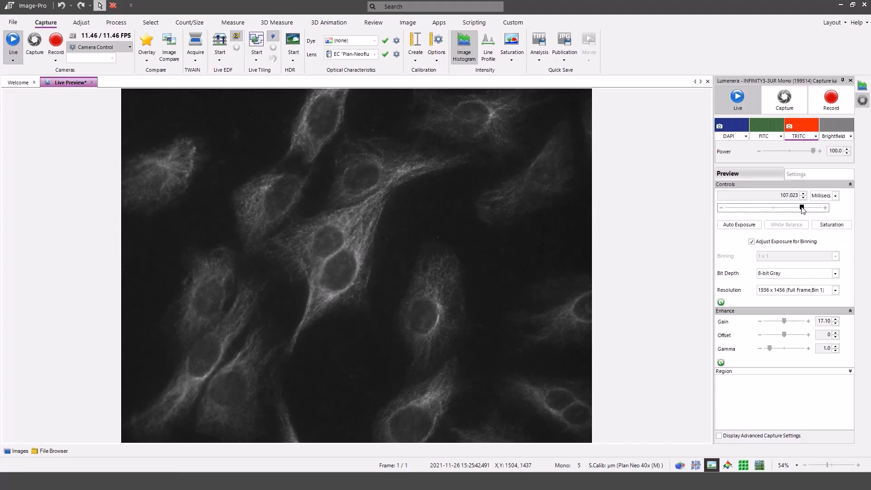
{"action": "left_click", "coordinate": [801, 127]}
Step: Capture a DAPI and TRITC image with deconvolution enabled on both channels, and auto-adjust its display contrast
{"action": "left_click", "coordinate": [745, 136]}
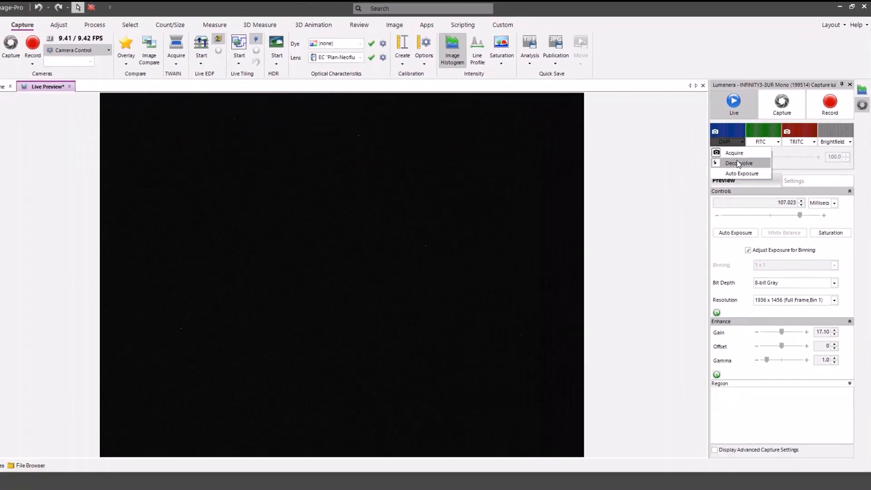
{"action": "left_click", "coordinate": [637, 331]}
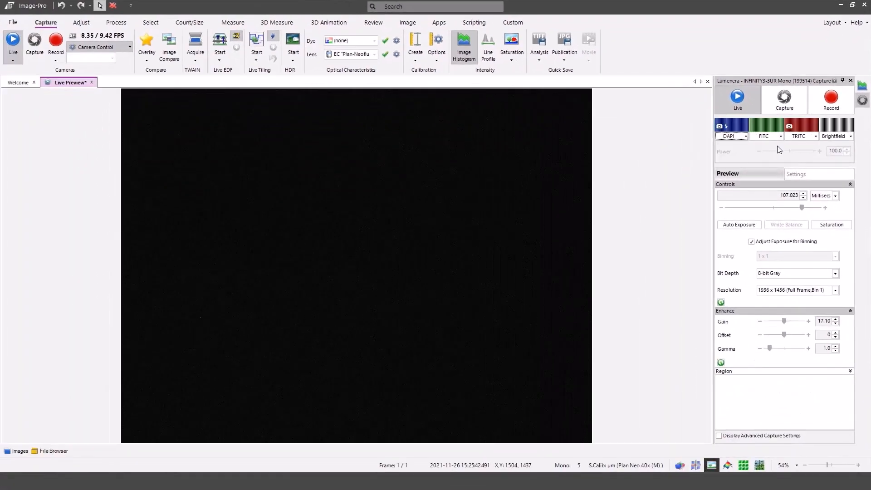
{"action": "left_click", "coordinate": [812, 136]}
{"action": "left_click", "coordinate": [802, 158]}
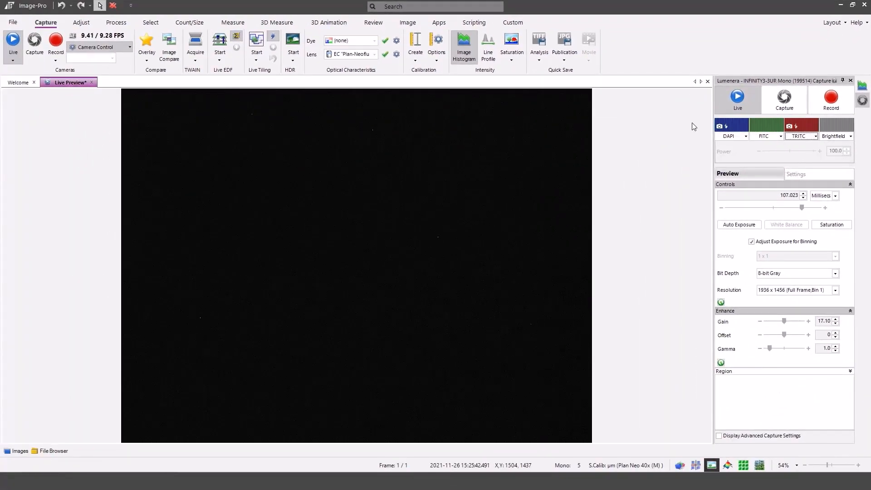
{"action": "left_click", "coordinate": [793, 99]}
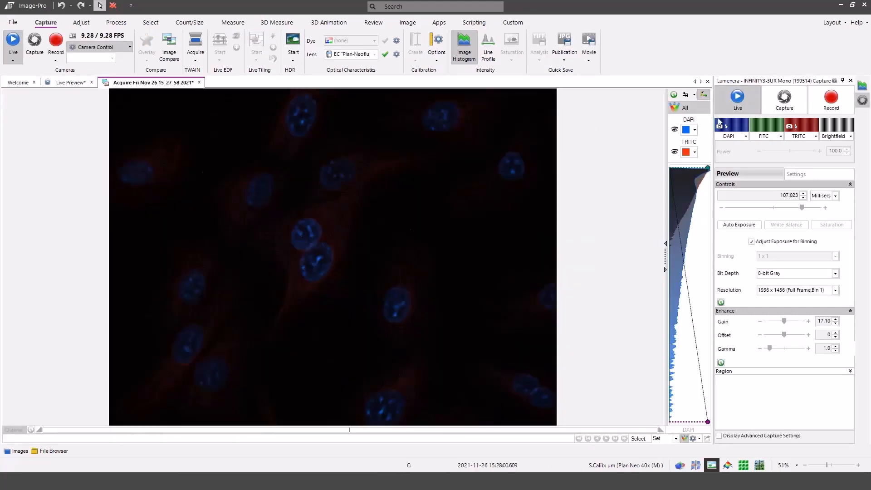
{"action": "left_click", "coordinate": [683, 95]}
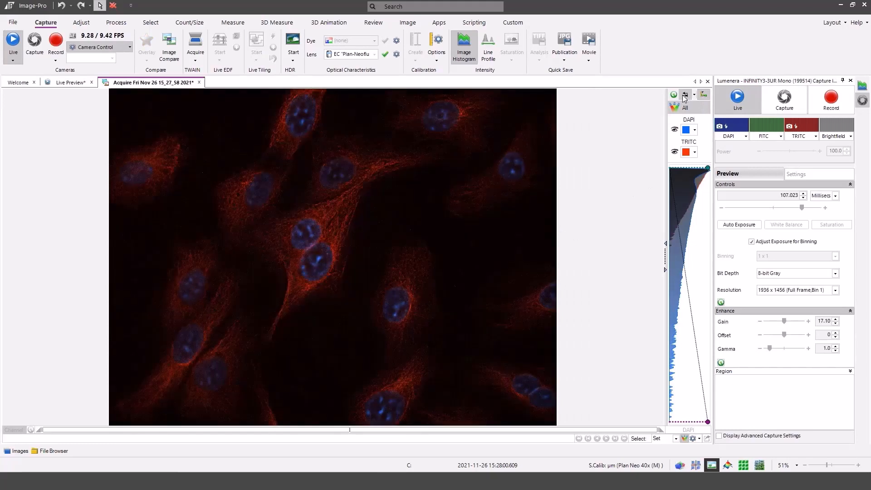
Step: Disable deconvolution for the DAPI and TRITC channels and capture the same field again
{"action": "left_click", "coordinate": [744, 137]}
{"action": "left_click", "coordinate": [740, 158]}
{"action": "left_click", "coordinate": [800, 136]}
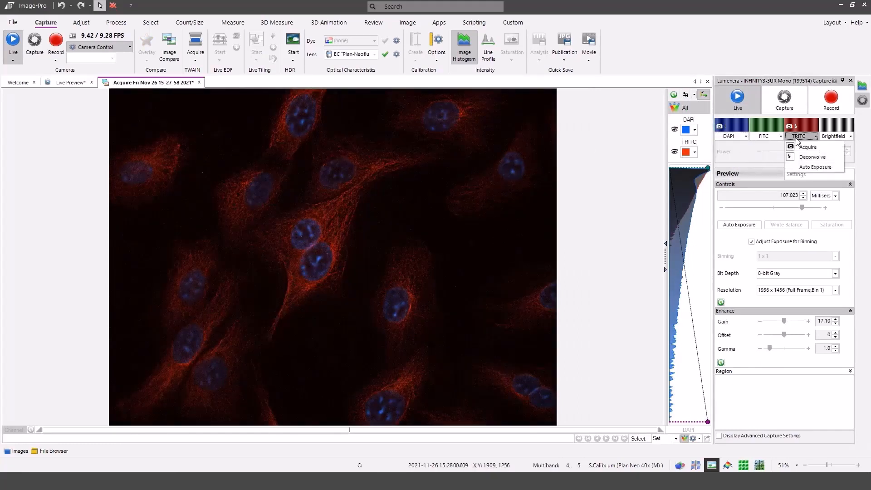
{"action": "left_click", "coordinate": [799, 157]}
{"action": "left_click", "coordinate": [783, 101]}
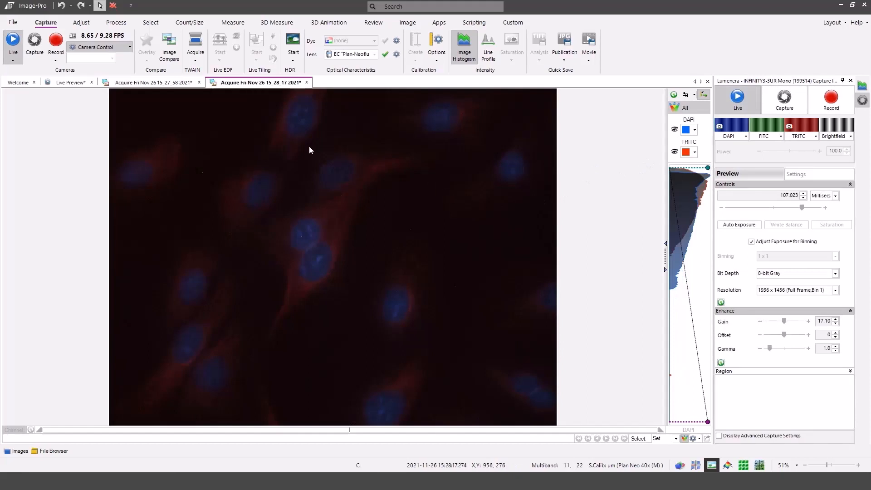
Step: Compare the deconvolved capture with the non-deconvolved capture by alternating between the two images
{"action": "left_click", "coordinate": [168, 84]}
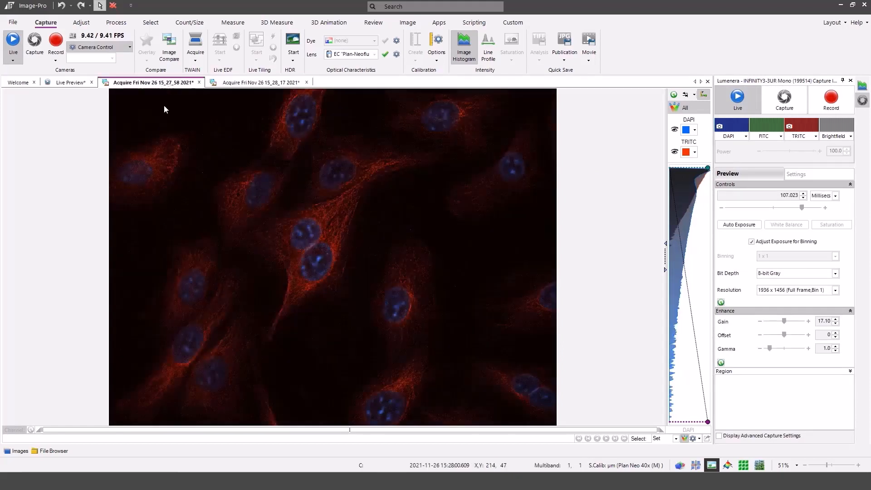
{"action": "left_click", "coordinate": [258, 84]}
{"action": "left_click", "coordinate": [158, 82]}
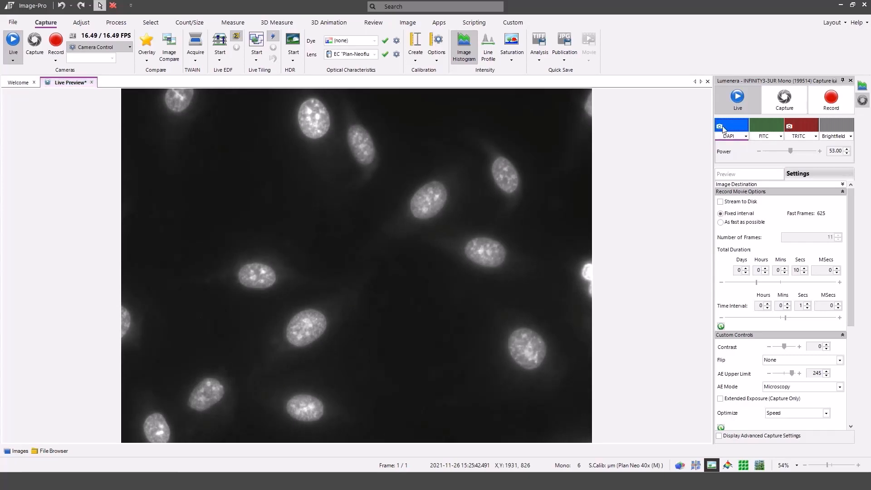
Step: Preview the new field in TRITC, then capture it with deconvolution enabled for both DAPI and TRITC
{"action": "left_click", "coordinate": [801, 124]}
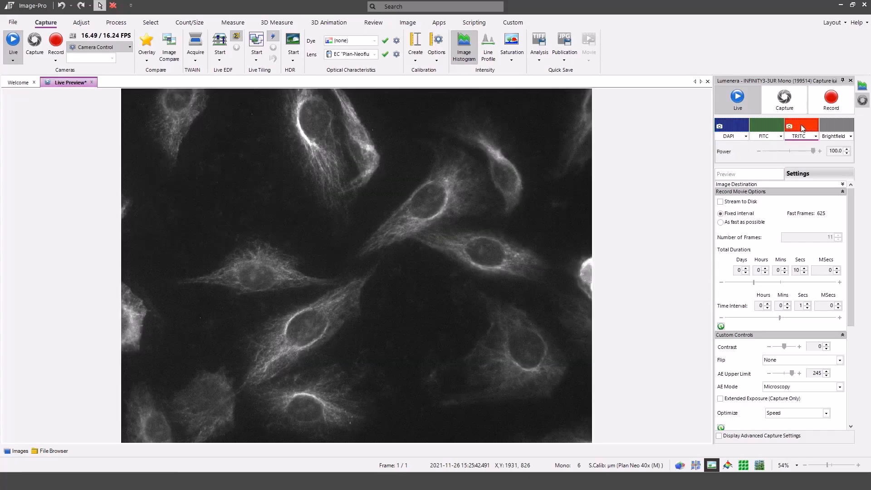
{"action": "left_click", "coordinate": [801, 124]}
{"action": "left_click", "coordinate": [745, 136]}
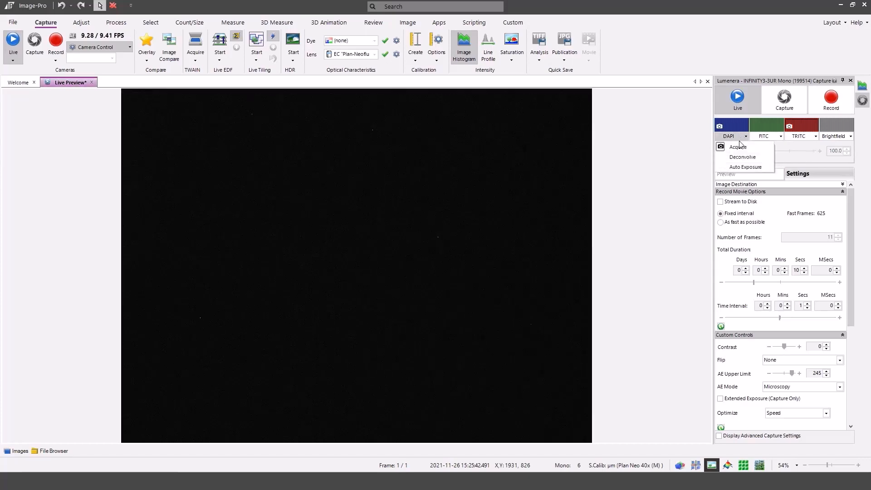
{"action": "left_click", "coordinate": [740, 156]}
{"action": "left_click", "coordinate": [815, 136]}
{"action": "left_click", "coordinate": [812, 157]}
{"action": "left_click", "coordinate": [785, 99]}
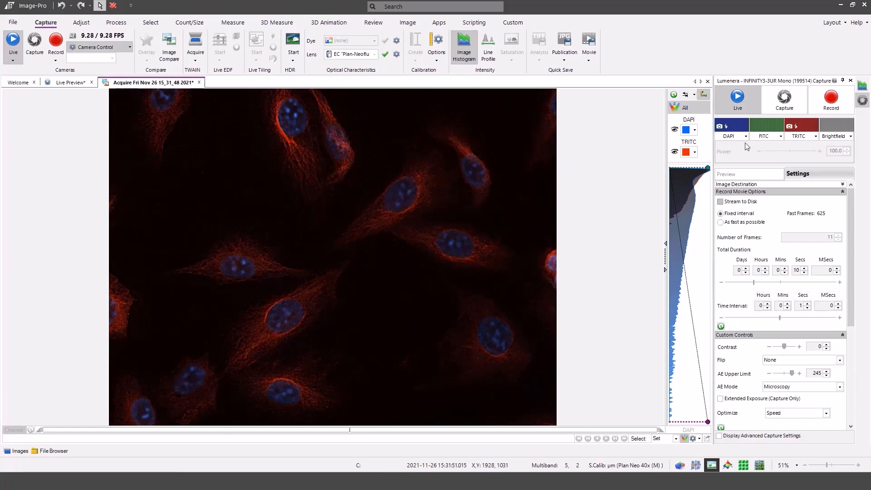
Step: Turn deconvolution off for DAPI and TRITC and capture the new field without it
{"action": "left_click", "coordinate": [731, 136]}
{"action": "left_click", "coordinate": [736, 157]}
{"action": "left_click", "coordinate": [801, 136]}
{"action": "left_click", "coordinate": [810, 157]}
{"action": "left_click", "coordinate": [785, 108]}
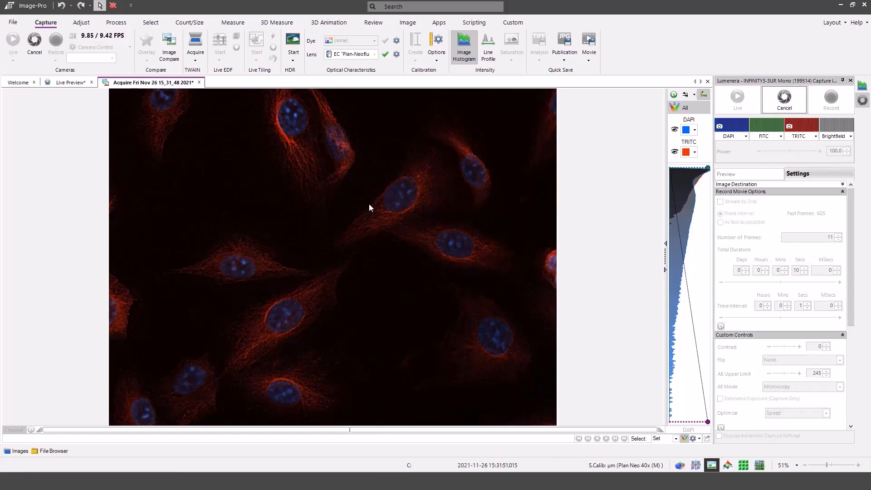
Step: Alternate between the new field's two captures to compare its detail with and without deconvolution
{"action": "left_click", "coordinate": [179, 84]}
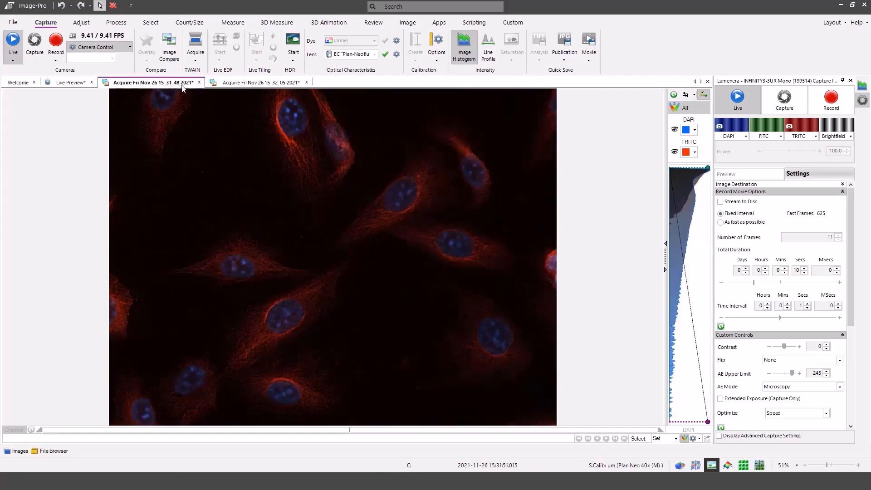
{"action": "left_click", "coordinate": [256, 85]}
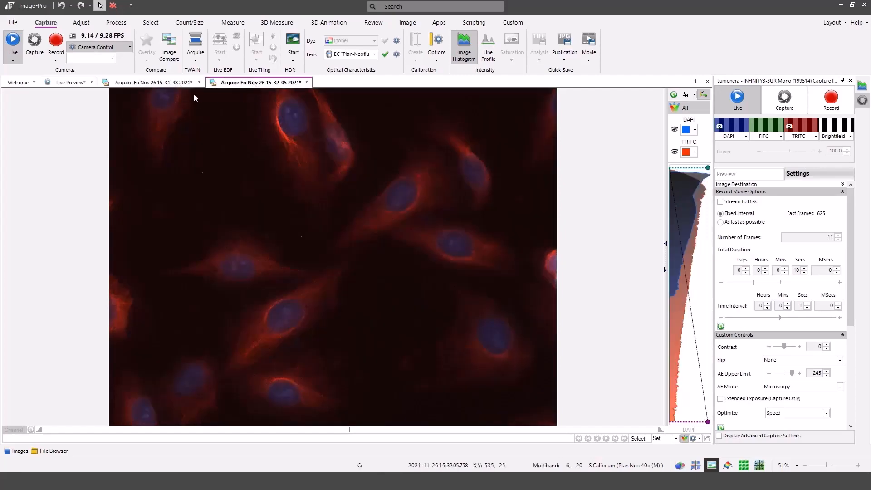
{"action": "left_click", "coordinate": [166, 86]}
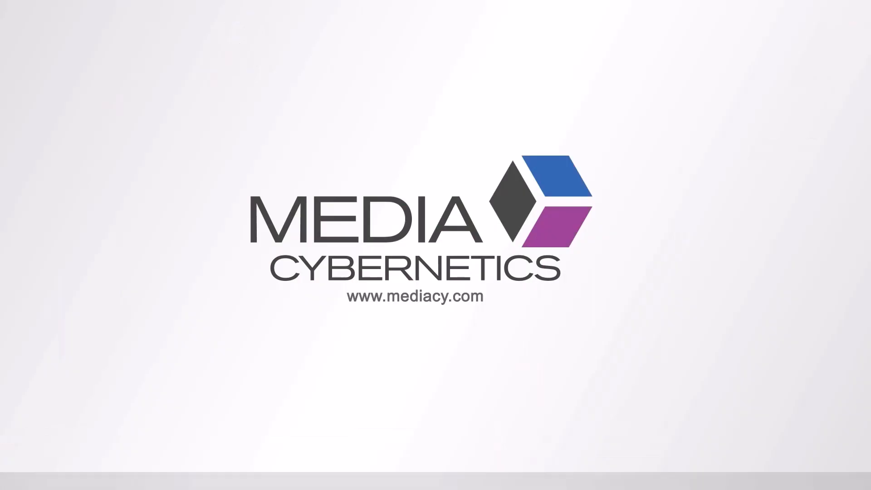